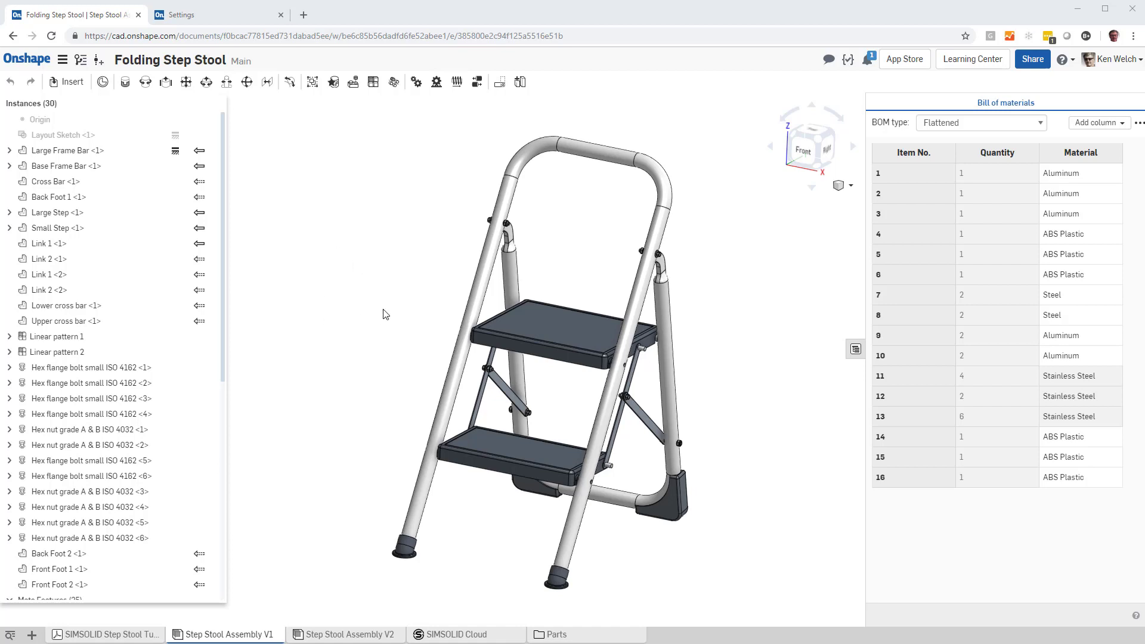
Step: Review the material libraries in the account preferences, including the SIMSOLID materials entry offered for adding, without adding one
{"action": "left_click", "coordinate": [201, 19]}
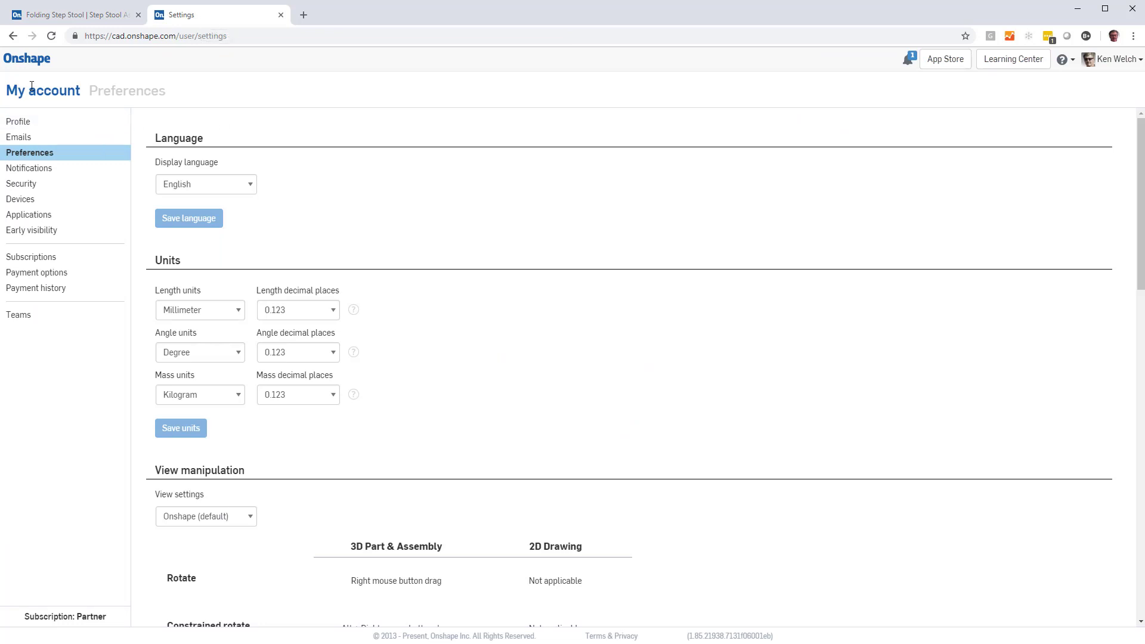
{"action": "scroll", "coordinate": [506, 470], "scroll_direction": "down", "scroll_amount": 8}
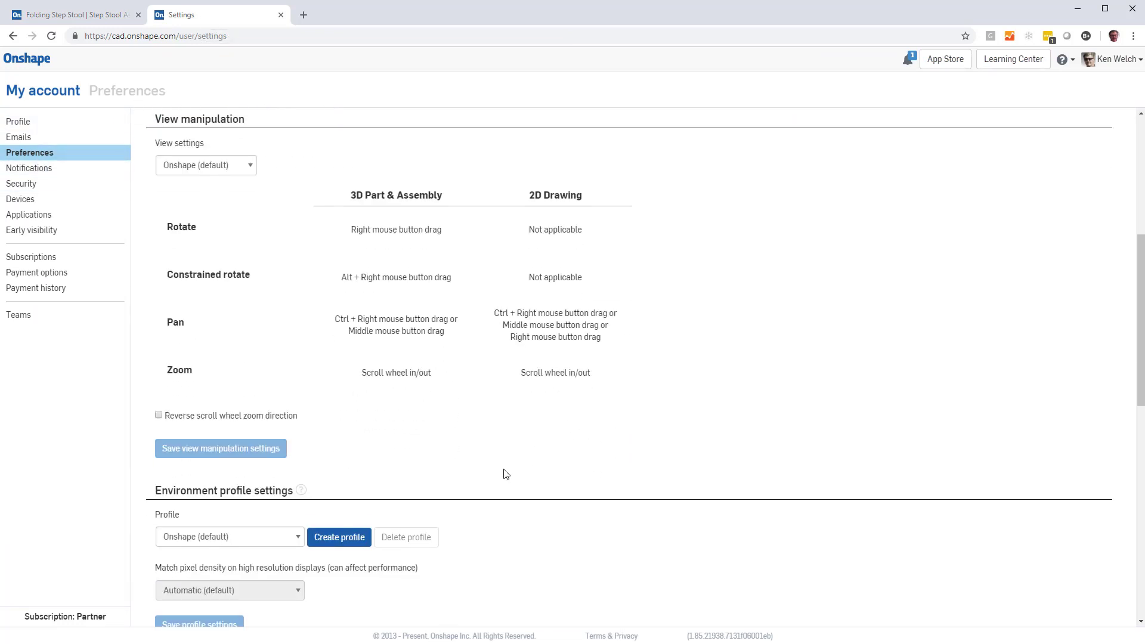
{"action": "scroll", "coordinate": [506, 474], "scroll_direction": "down", "scroll_amount": 8}
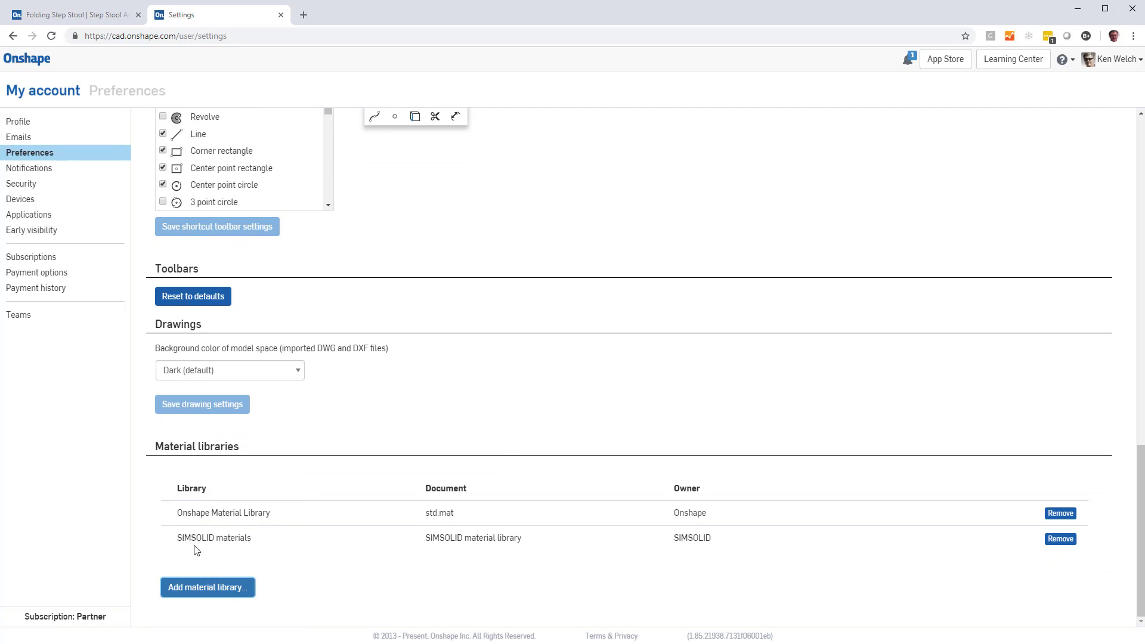
{"action": "left_click", "coordinate": [208, 588]}
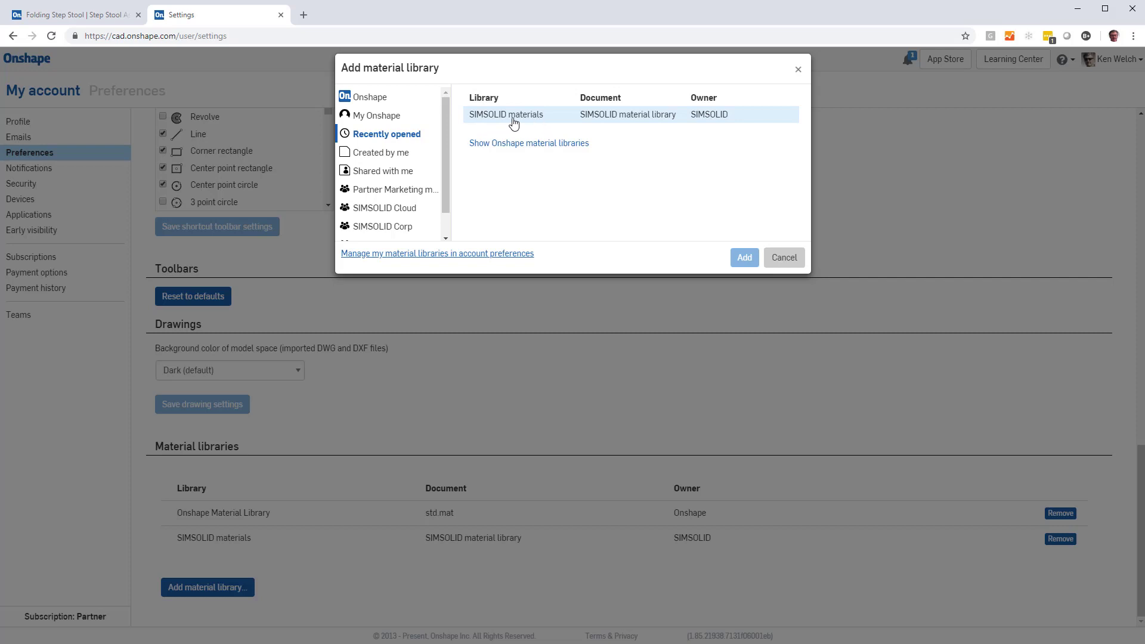
{"action": "left_click", "coordinate": [798, 69]}
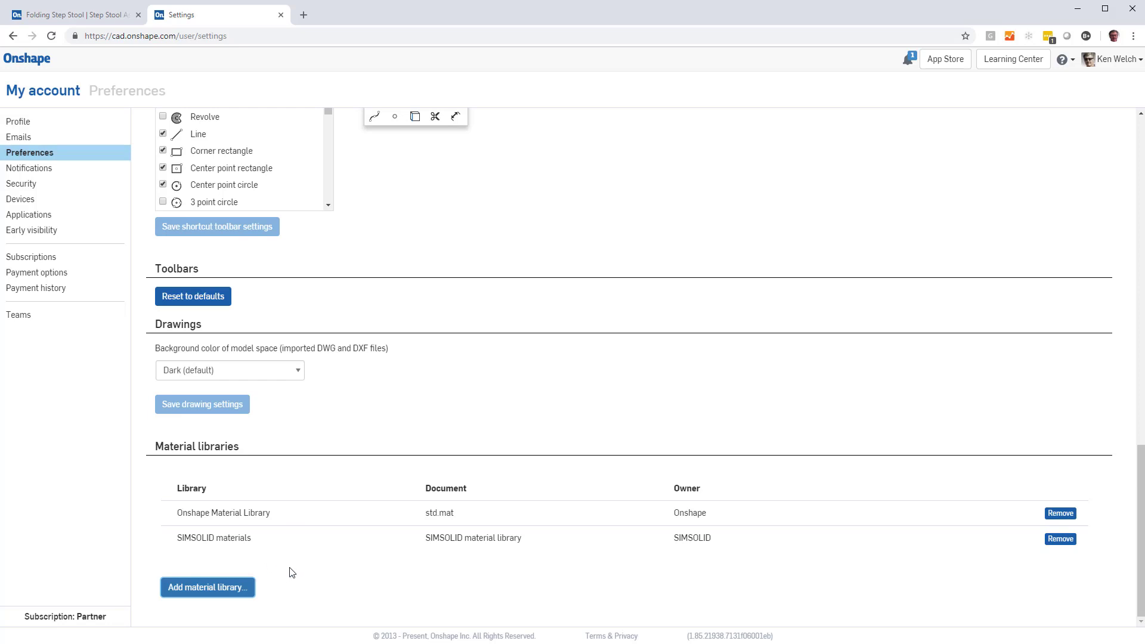
Step: Return to the Folding Step Stool document and open the Small Step part studio from the Parts folder
{"action": "left_click", "coordinate": [76, 17]}
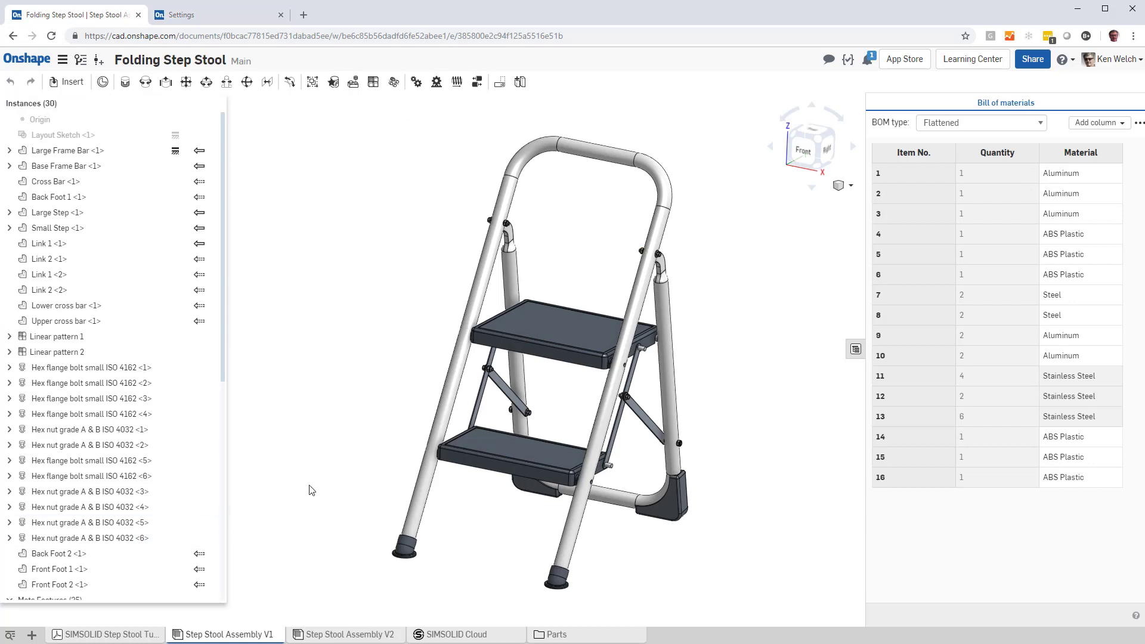
{"action": "left_click", "coordinate": [10, 635]}
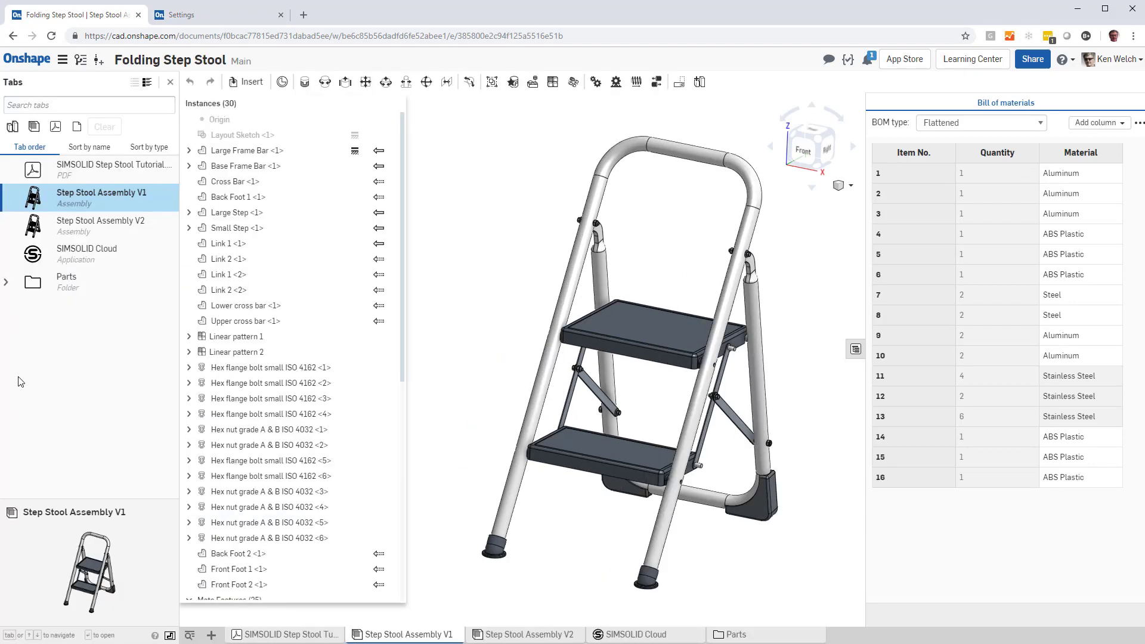
{"action": "left_click", "coordinate": [7, 286]}
{"action": "double_click", "coordinate": [90, 307]}
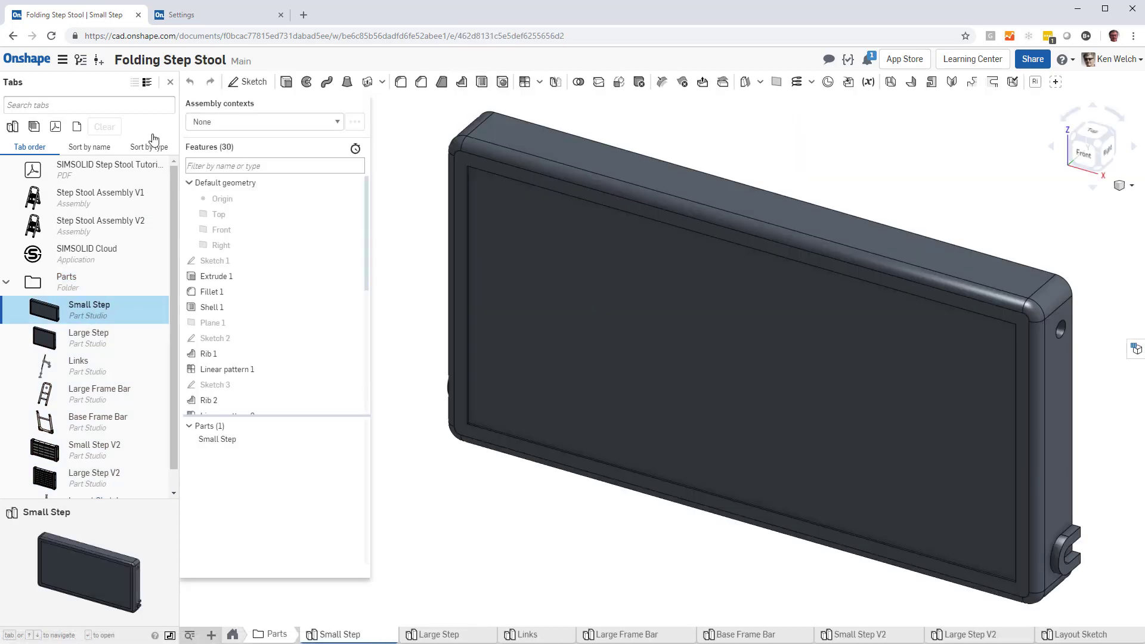
{"action": "left_click", "coordinate": [171, 82]}
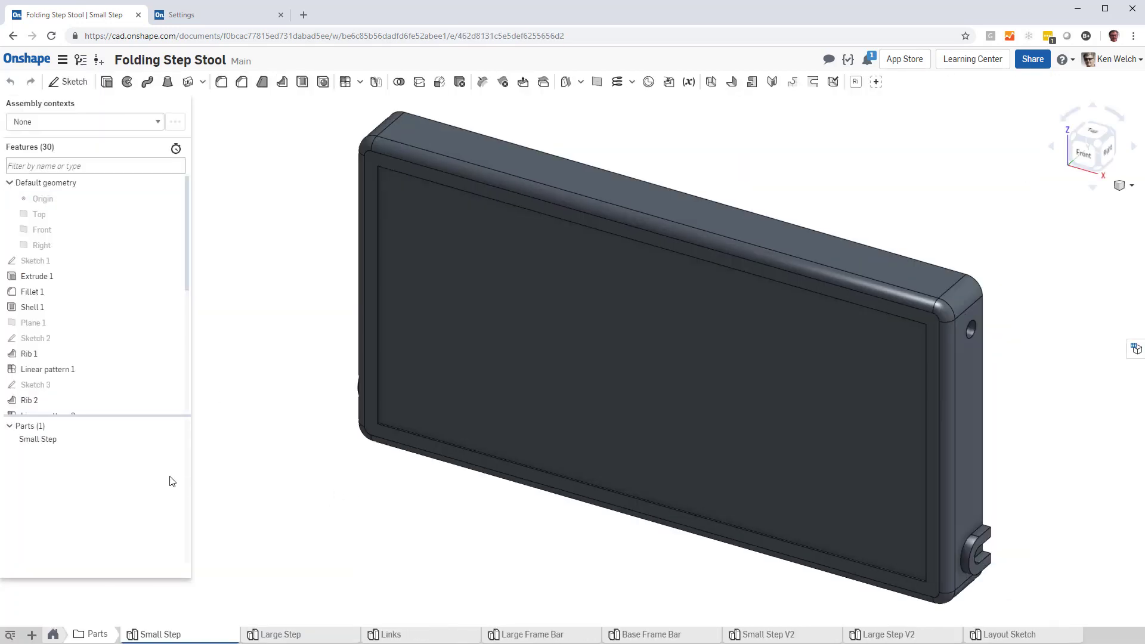
Step: Check the material assignment of the Small Step part with the SIMSOLID materials library selected, and close it without applying changes
{"action": "left_click", "coordinate": [51, 440]}
{"action": "right_click", "coordinate": [50, 440]}
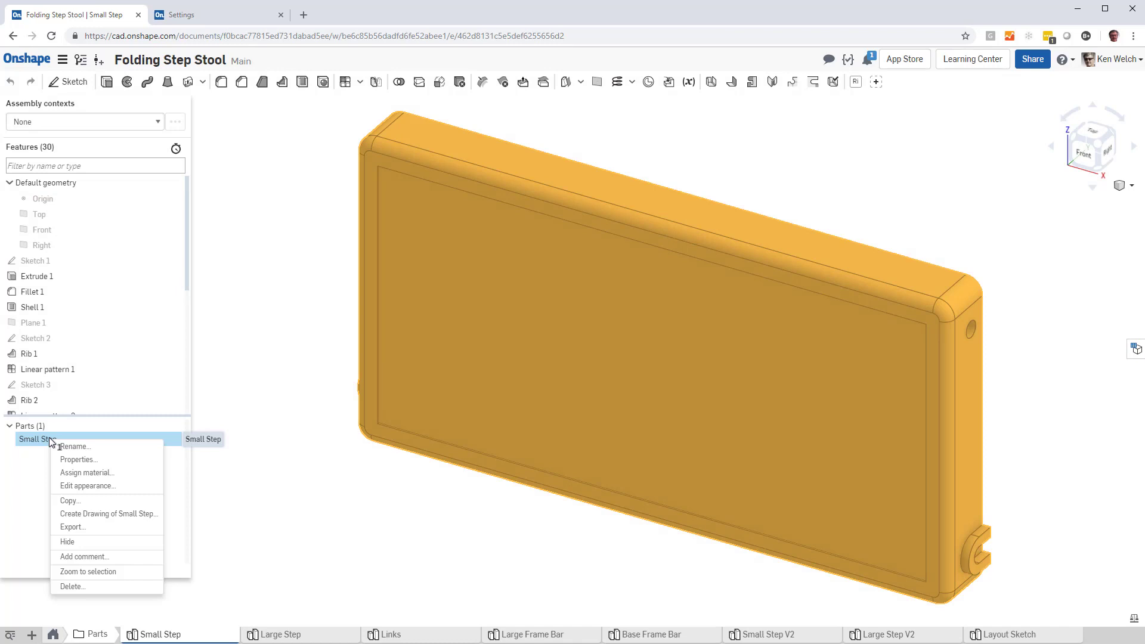
{"action": "left_click", "coordinate": [101, 473]}
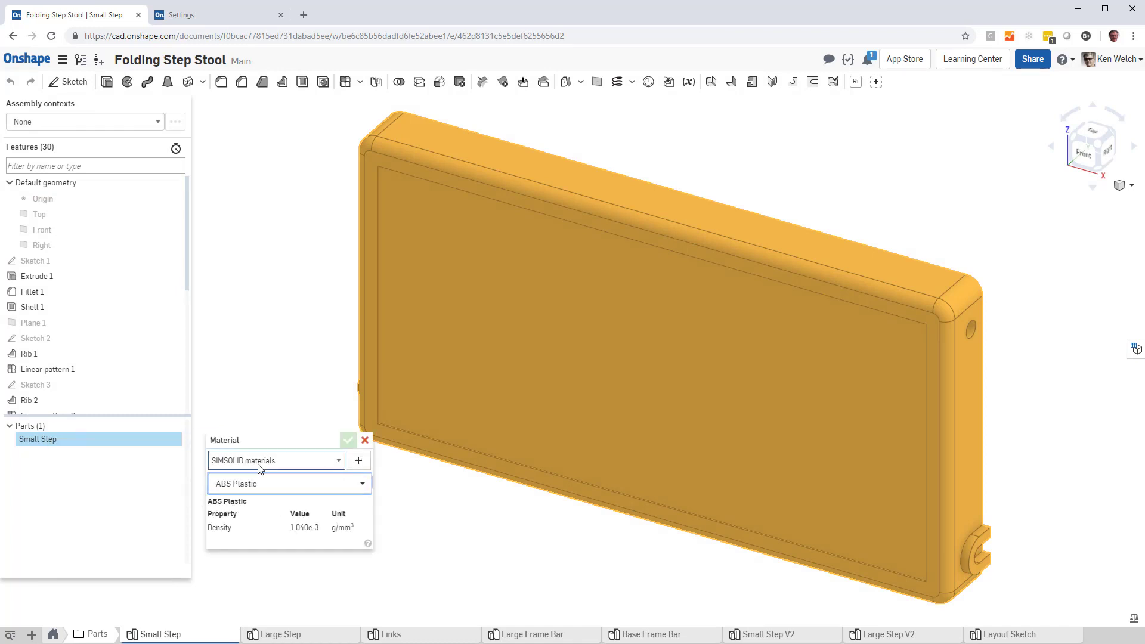
{"action": "left_click", "coordinate": [340, 463]}
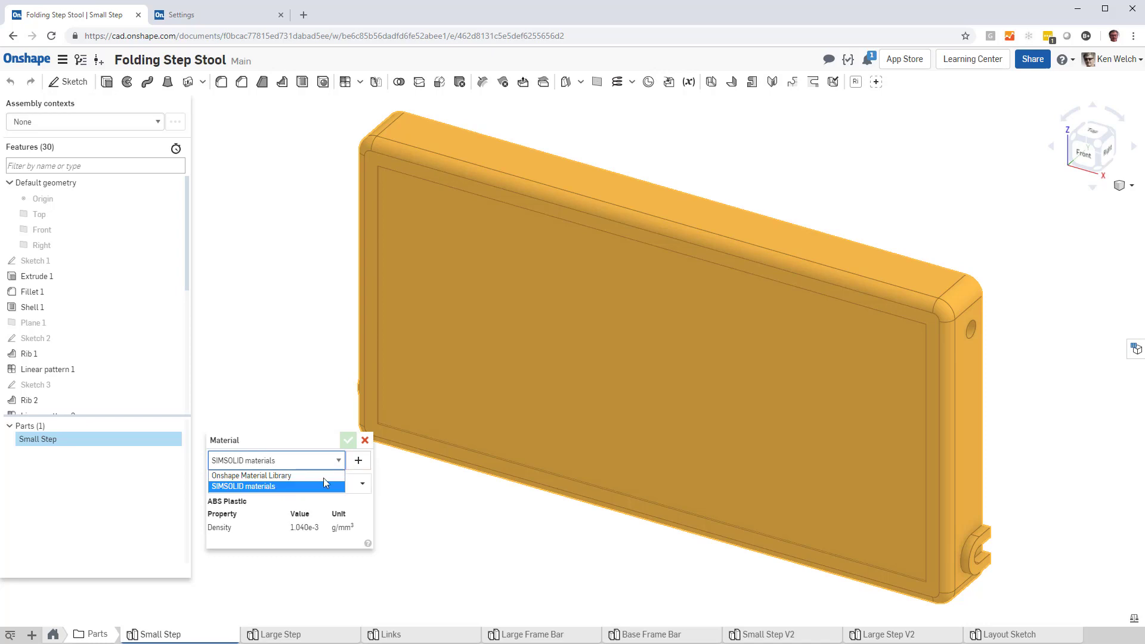
{"action": "left_click", "coordinate": [278, 486]}
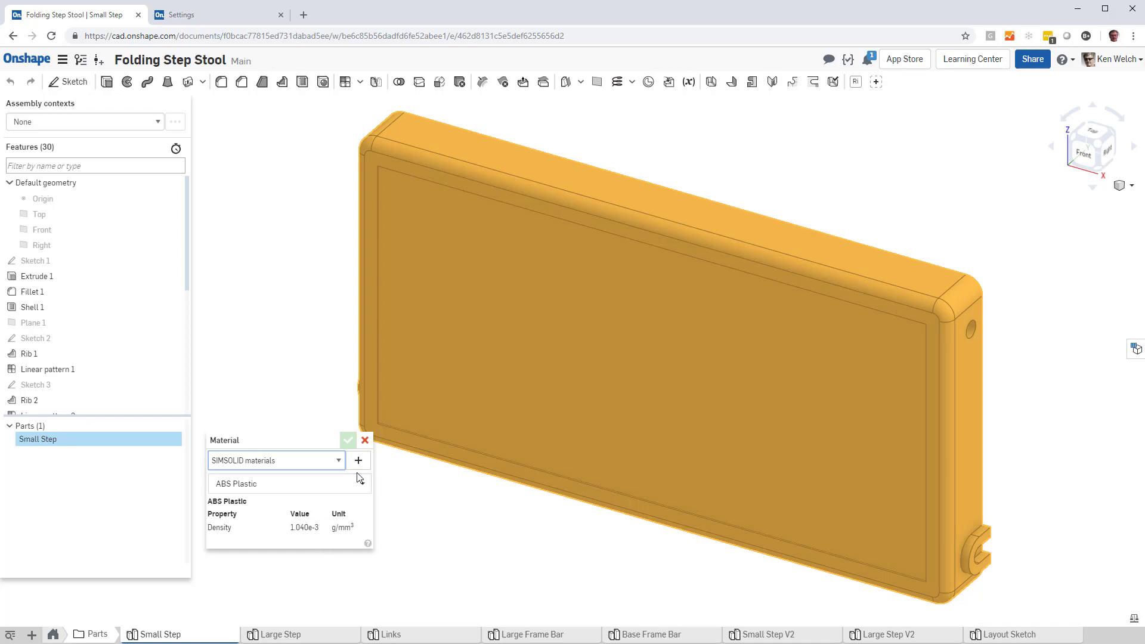
{"action": "left_click", "coordinate": [365, 441]}
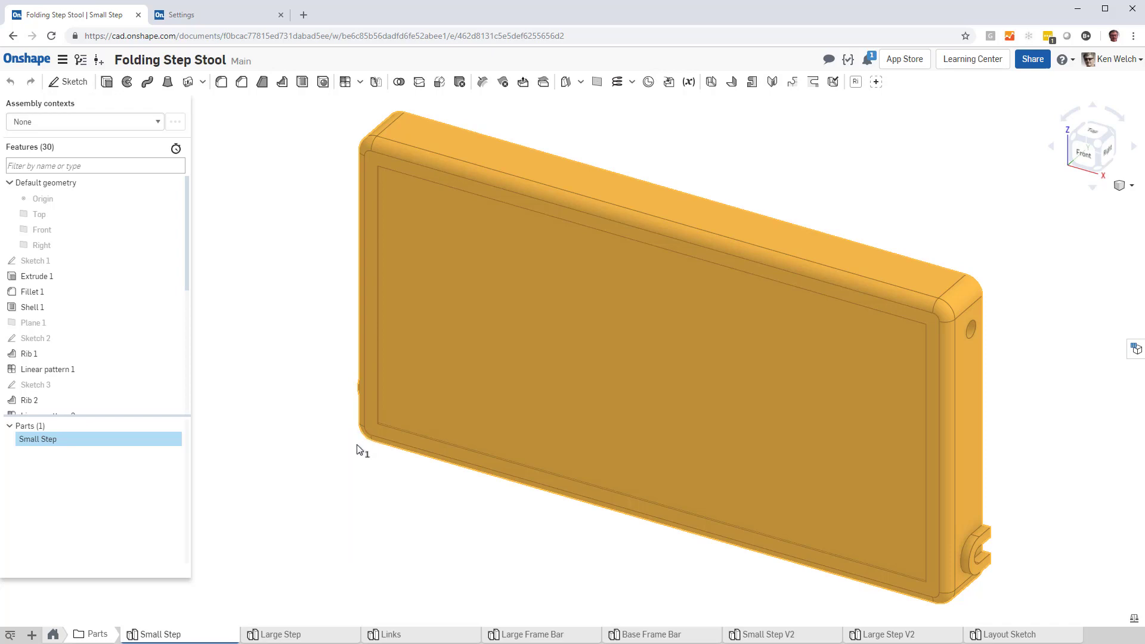
Step: Create a SIMSOLID Cloud project from Step Stool Assembly V1 and view the imported model at an angle
{"action": "left_click", "coordinate": [79, 636]}
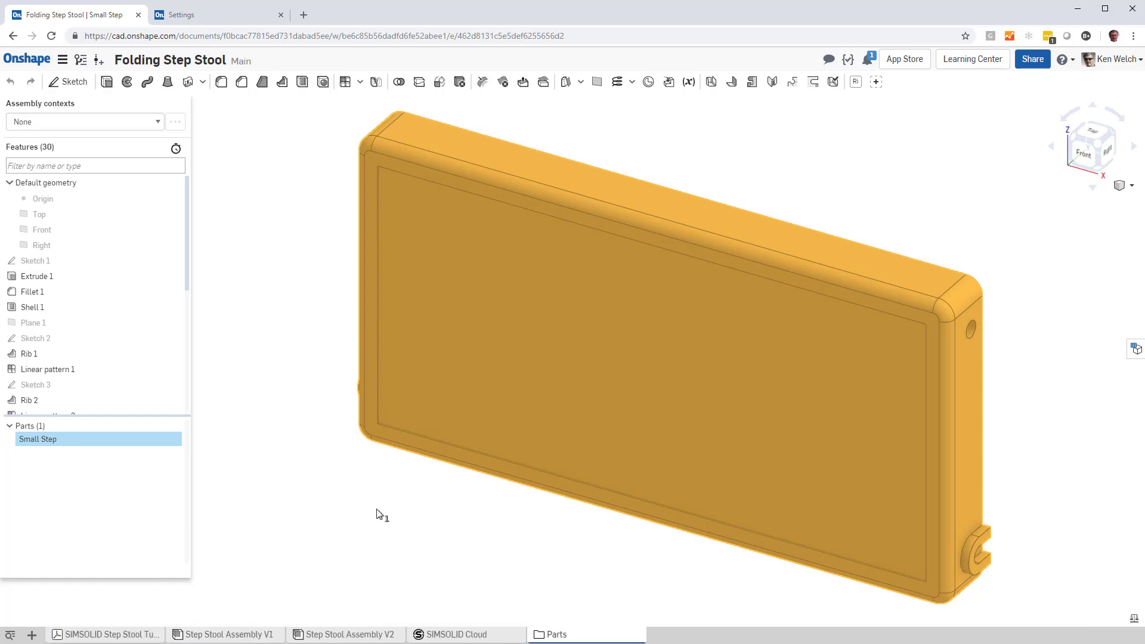
{"action": "left_click", "coordinate": [457, 635]}
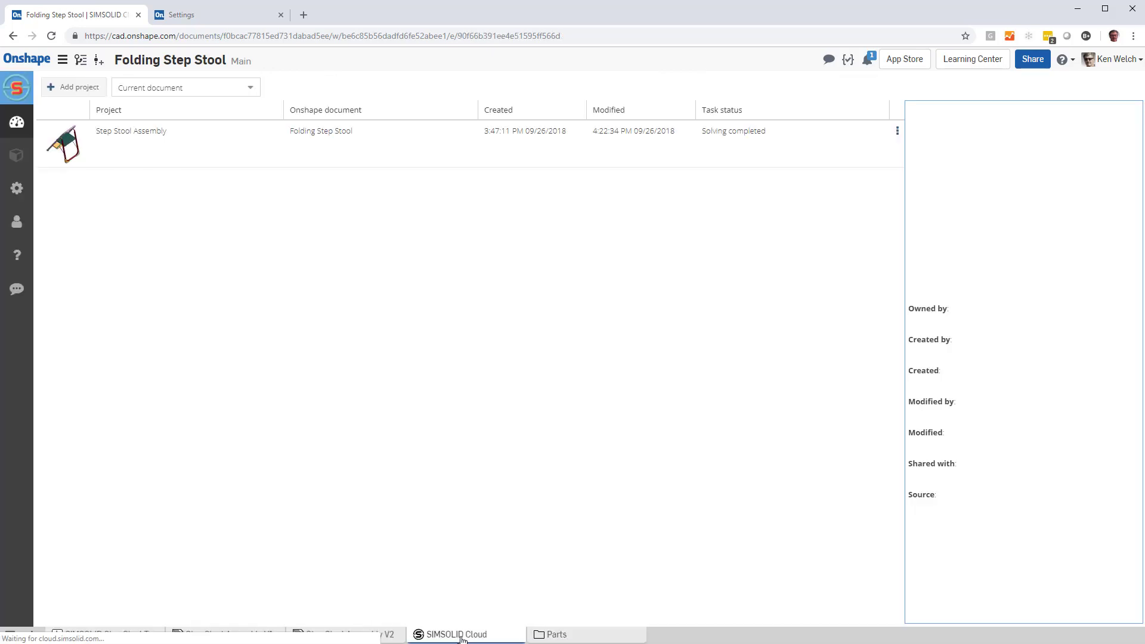
{"action": "left_click", "coordinate": [70, 89]}
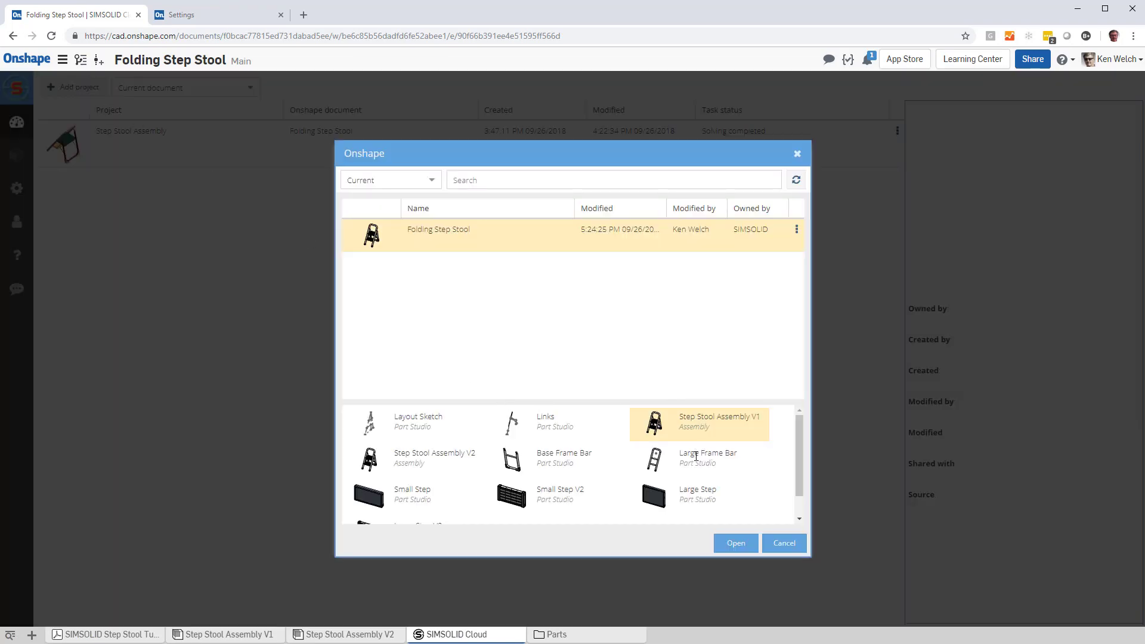
{"action": "double_click", "coordinate": [660, 431]}
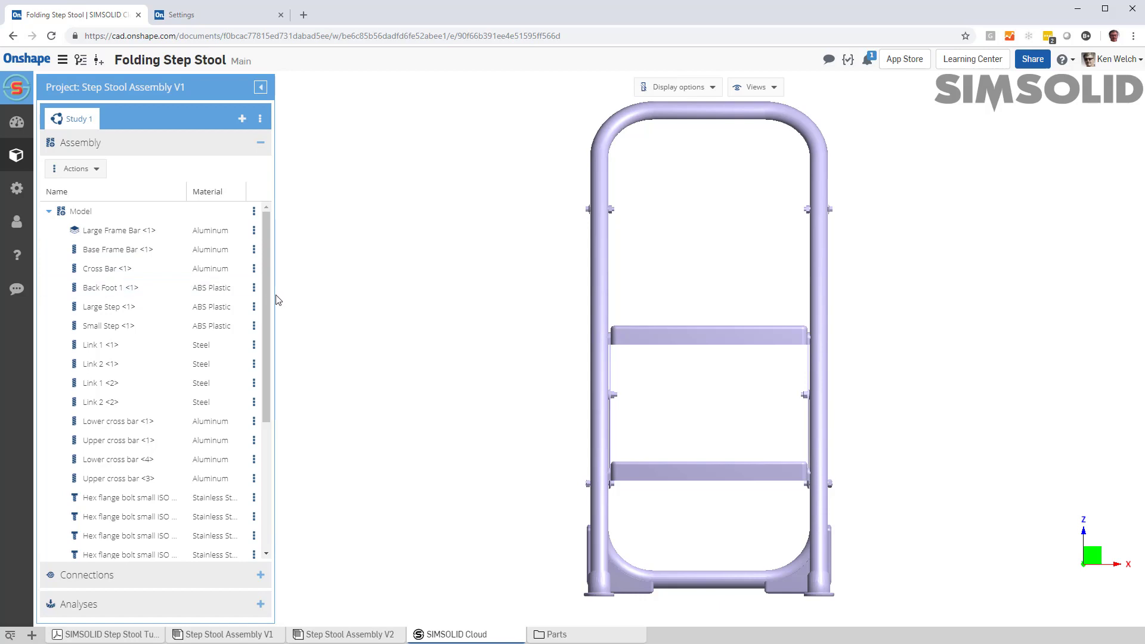
{"action": "mouse_move", "coordinate": [631, 486]}
{"action": "left_mouse_down"}
{"action": "mouse_move", "coordinate": [550, 478]}
{"action": "mouse_move", "coordinate": [650, 469]}
{"action": "mouse_move", "coordinate": [643, 501]}
{"action": "left_mouse_up"}
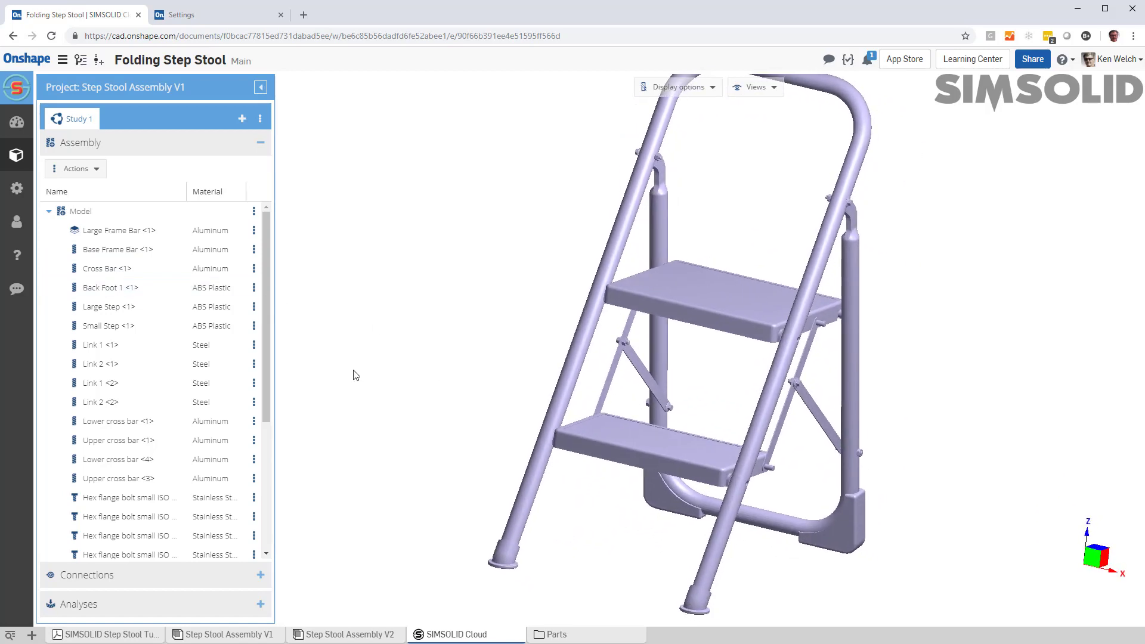
Step: In Step Stool Assembly V1, inspect the standard content definition and material options of the first small hex flange bolt ISO 4162
{"action": "left_click", "coordinate": [238, 634]}
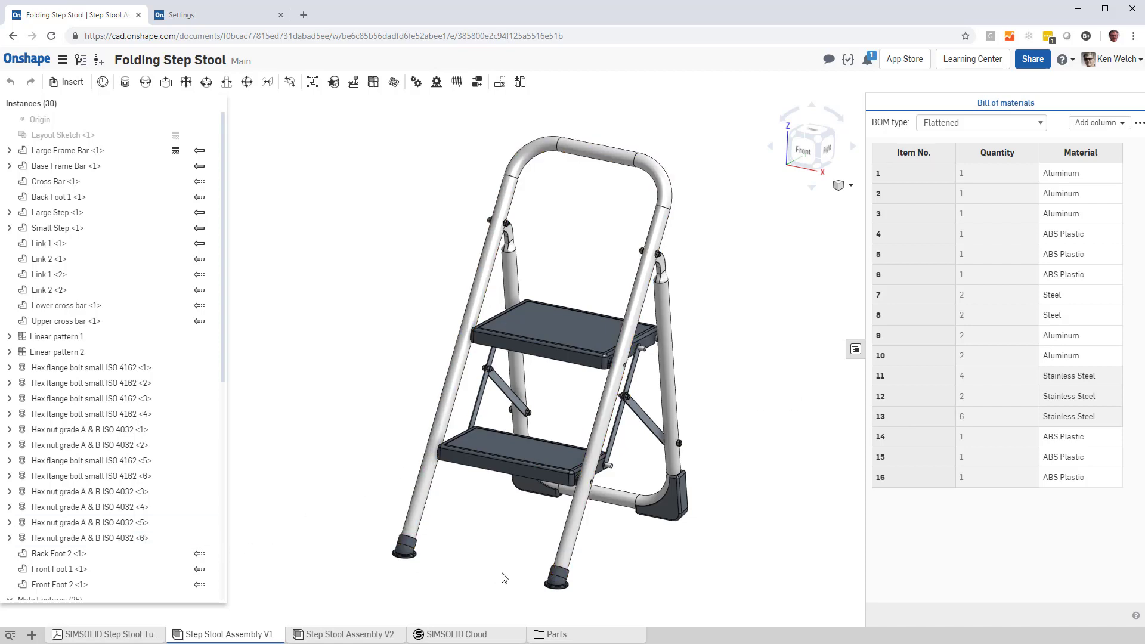
{"action": "mouse_move", "coordinate": [481, 636]}
{"action": "left_click", "coordinate": [137, 373]}
{"action": "right_click", "coordinate": [137, 371]}
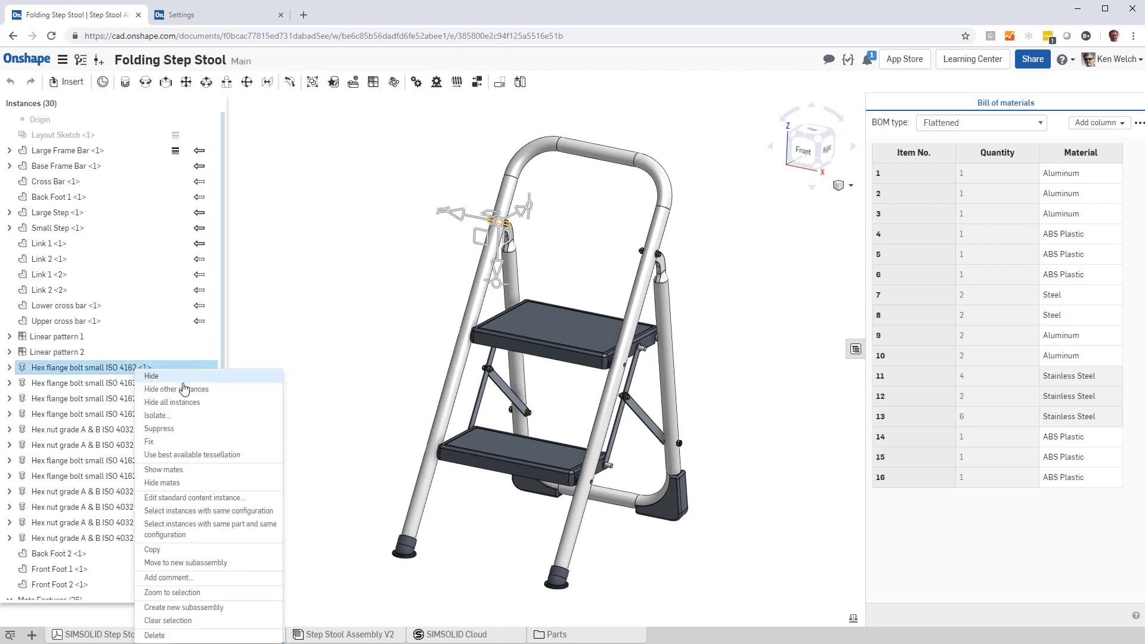
{"action": "left_click", "coordinate": [192, 498]}
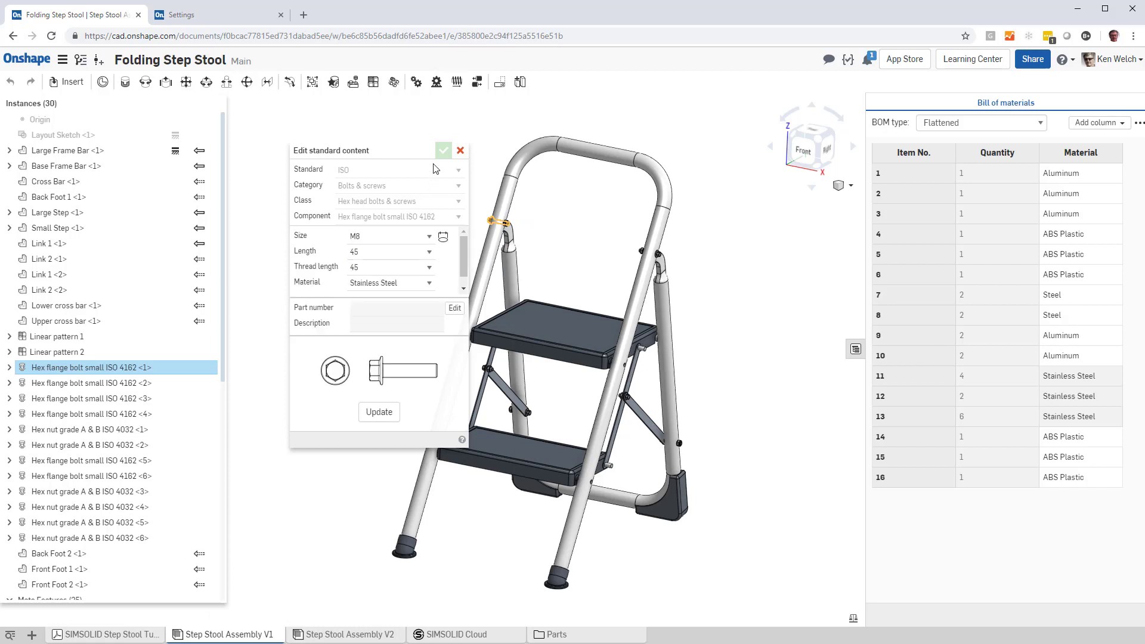
{"action": "left_click", "coordinate": [429, 283]}
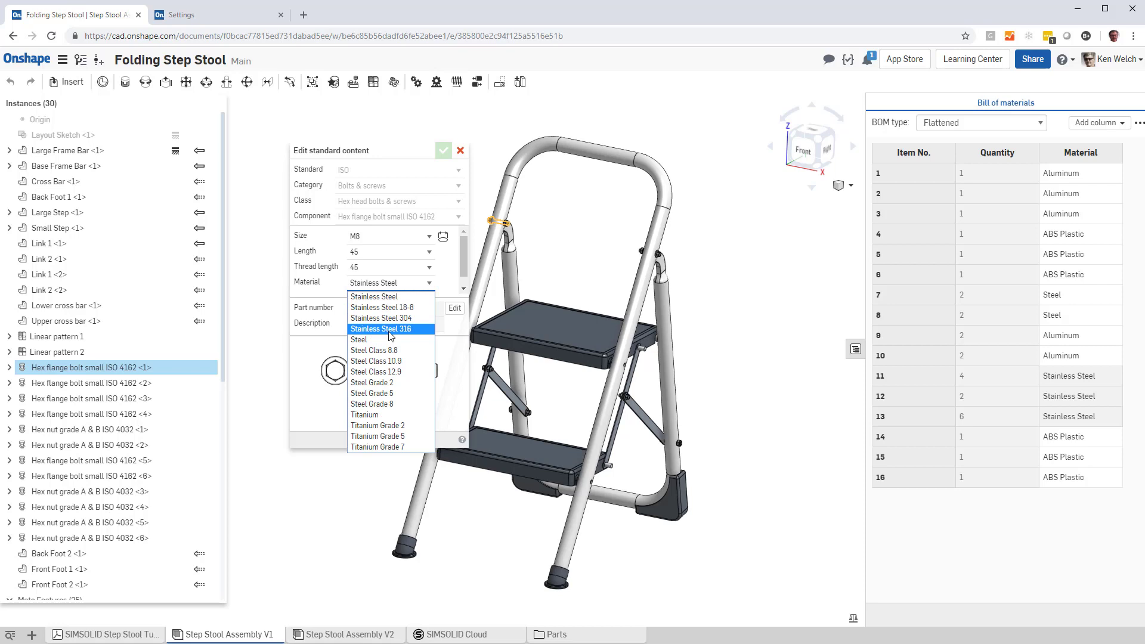
{"action": "left_click", "coordinate": [256, 301]}
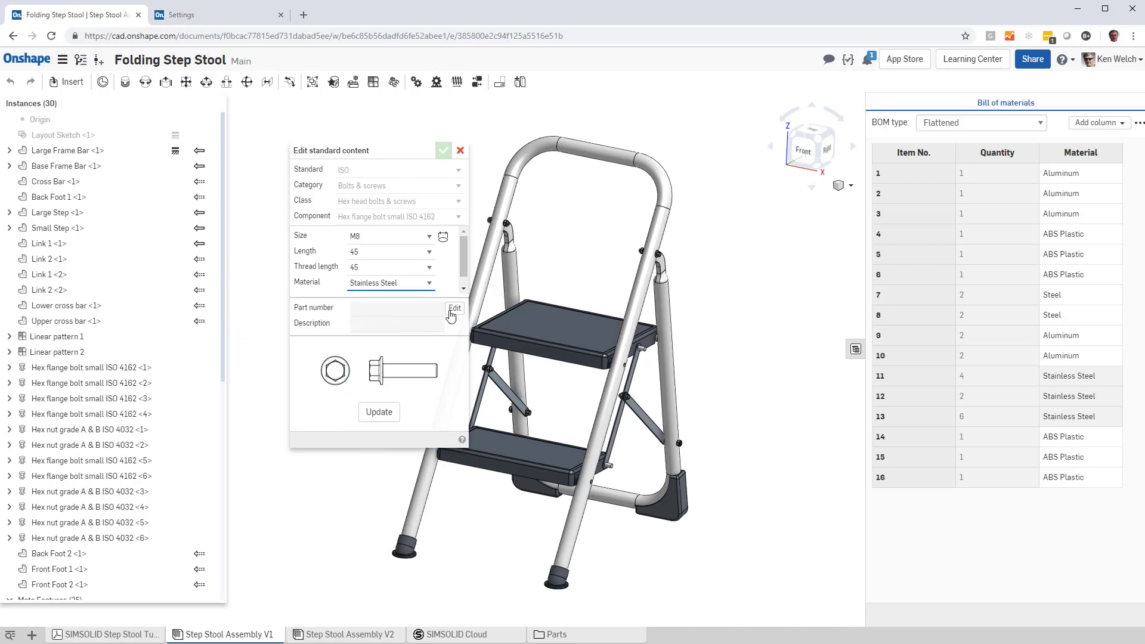
Step: In the SIMSOLID Cloud material settings, display the properties of Stainless Steel in the Onshape Bolts/Nuts/Washers library
{"action": "left_click", "coordinate": [457, 634]}
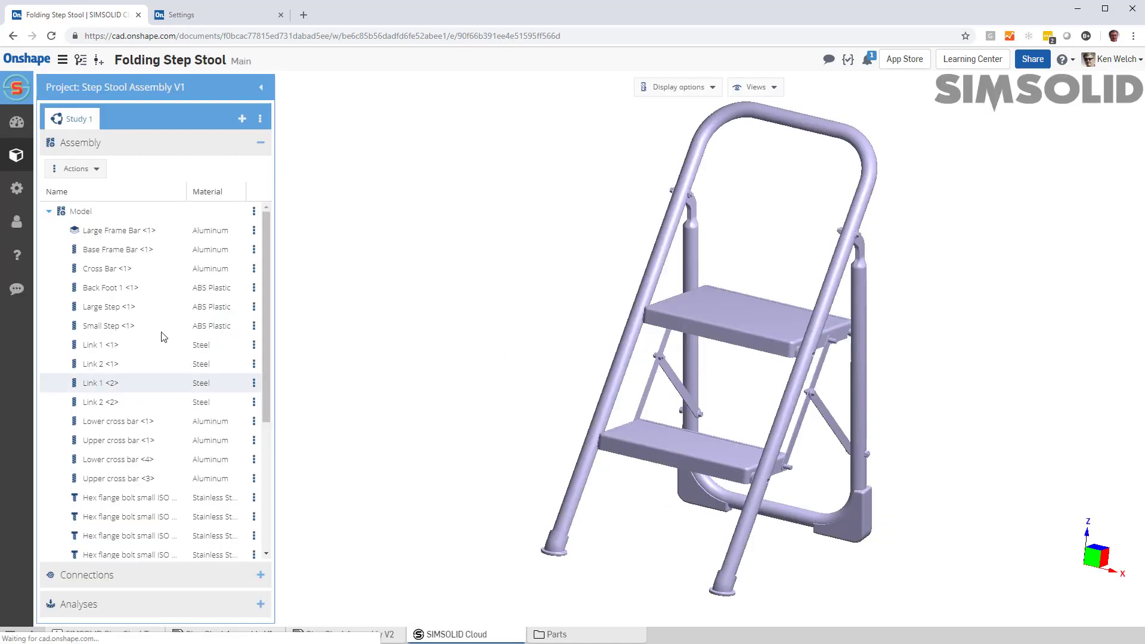
{"action": "left_click", "coordinate": [17, 189]}
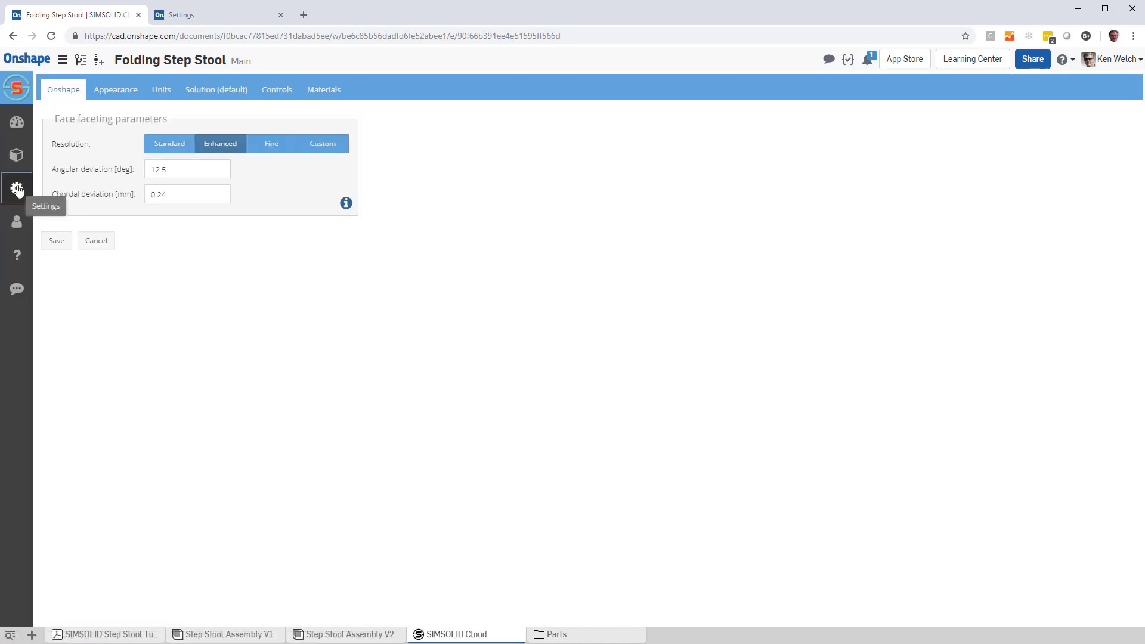
{"action": "left_click", "coordinate": [324, 90]}
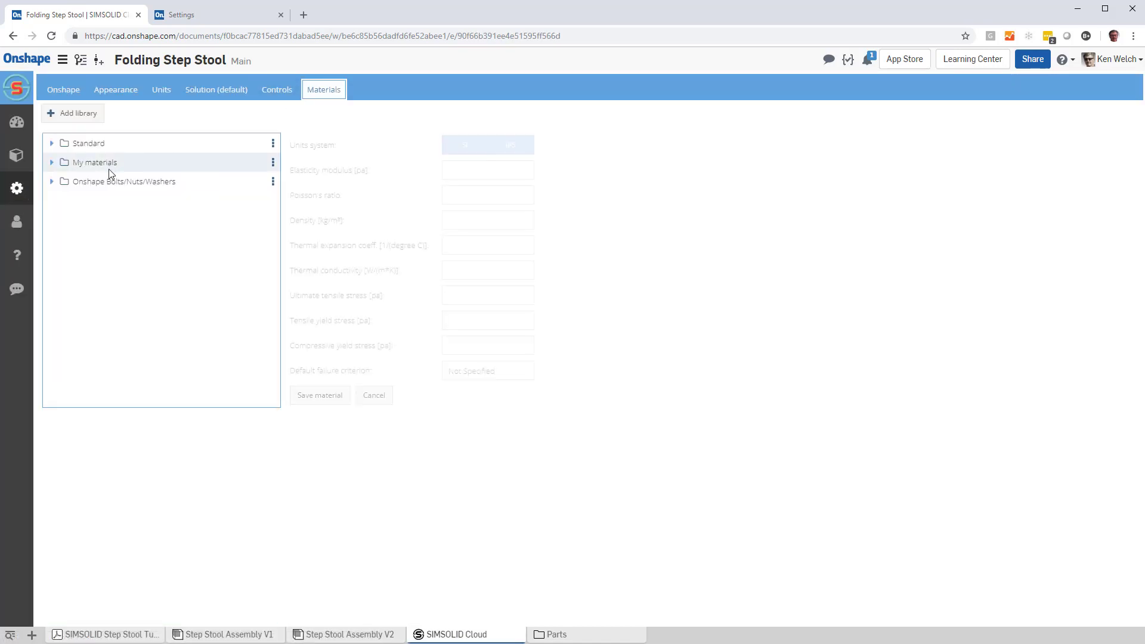
{"action": "left_click", "coordinate": [52, 182]}
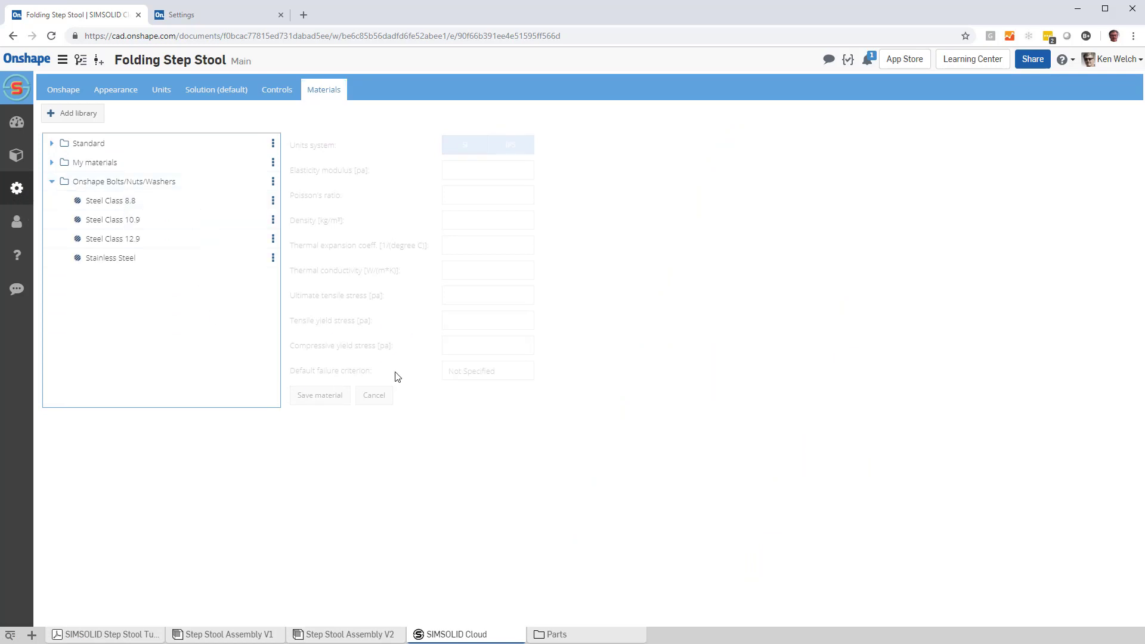
{"action": "left_click", "coordinate": [142, 258]}
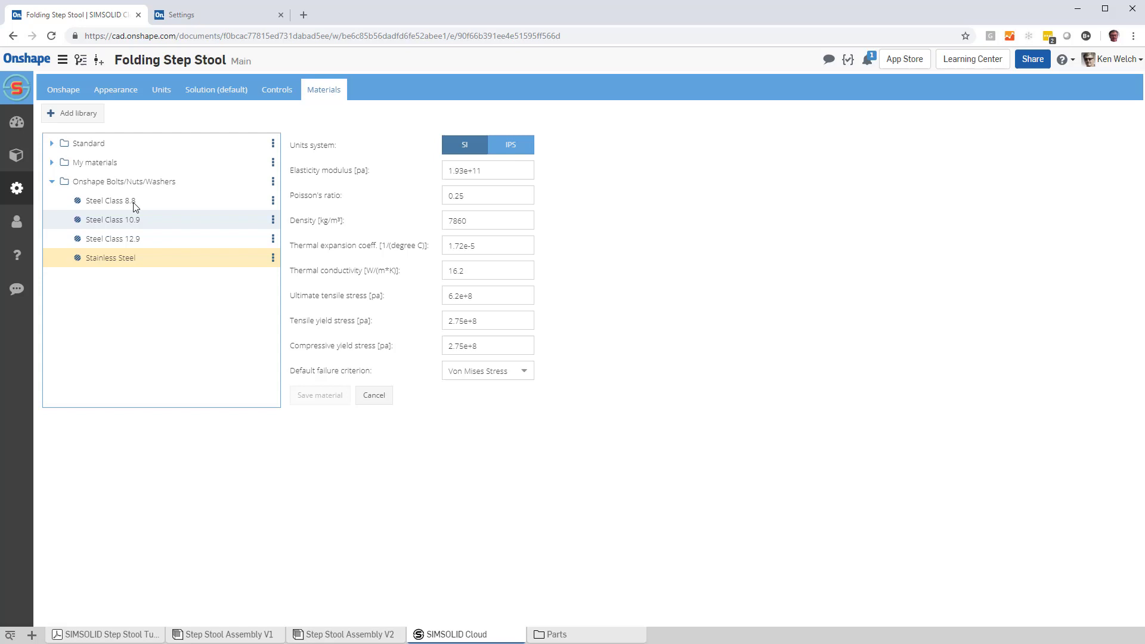
Step: Copy Titanium - As Cast from the Standard library's Titanium Alloys to the Onshape Bolts/Nuts/Washers library
{"action": "left_click", "coordinate": [51, 144]}
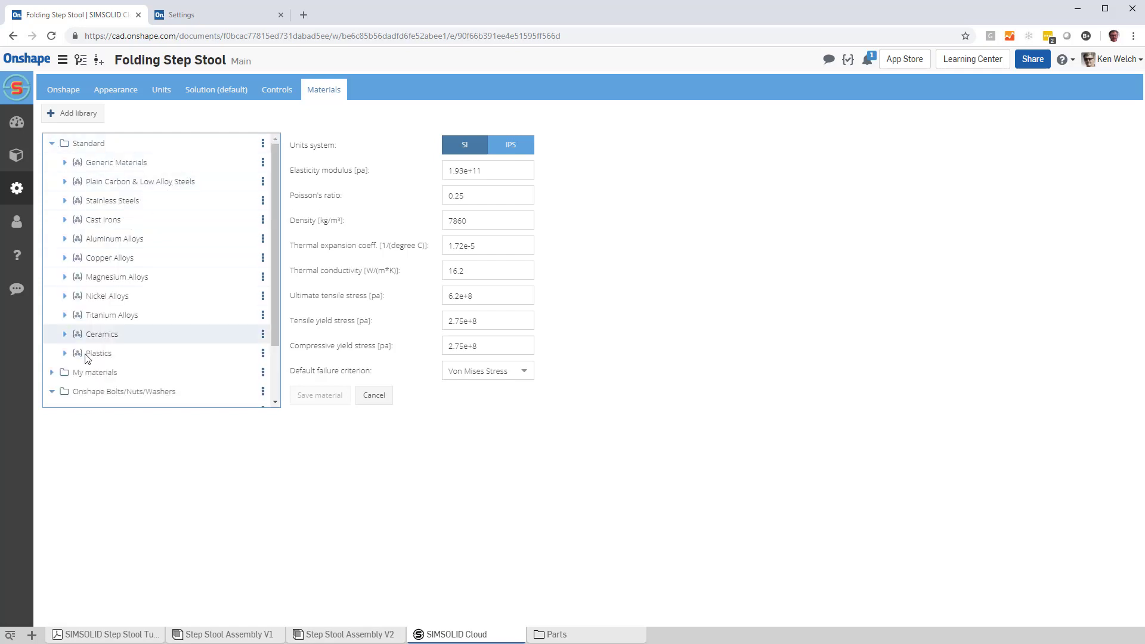
{"action": "left_click", "coordinate": [64, 316]}
{"action": "right_click", "coordinate": [127, 335]}
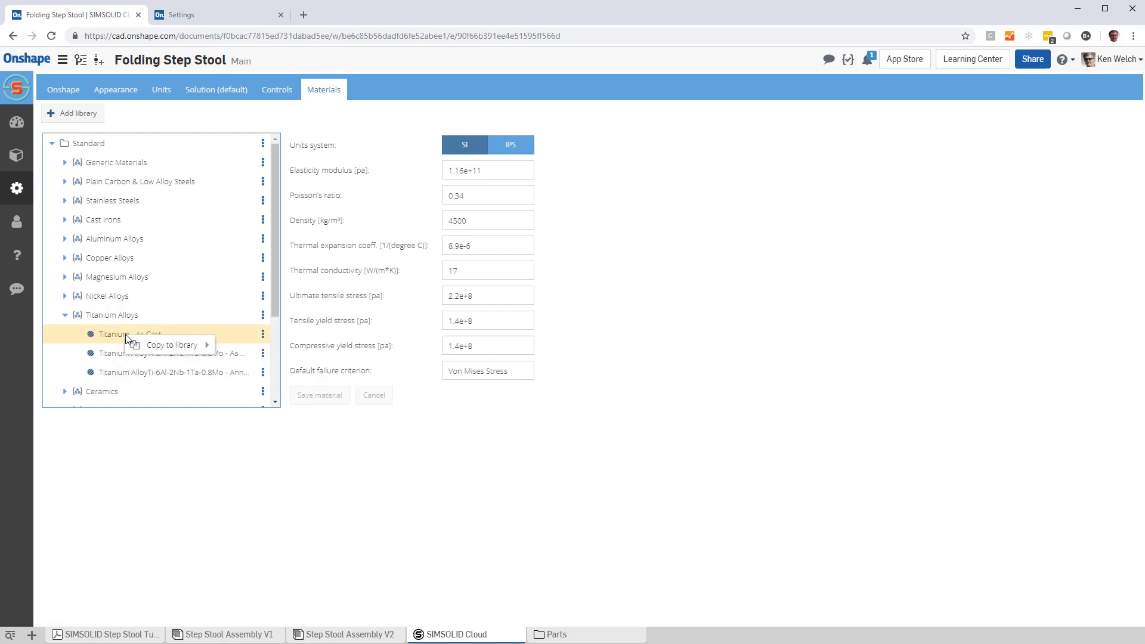
{"action": "mouse_move", "coordinate": [190, 349]}
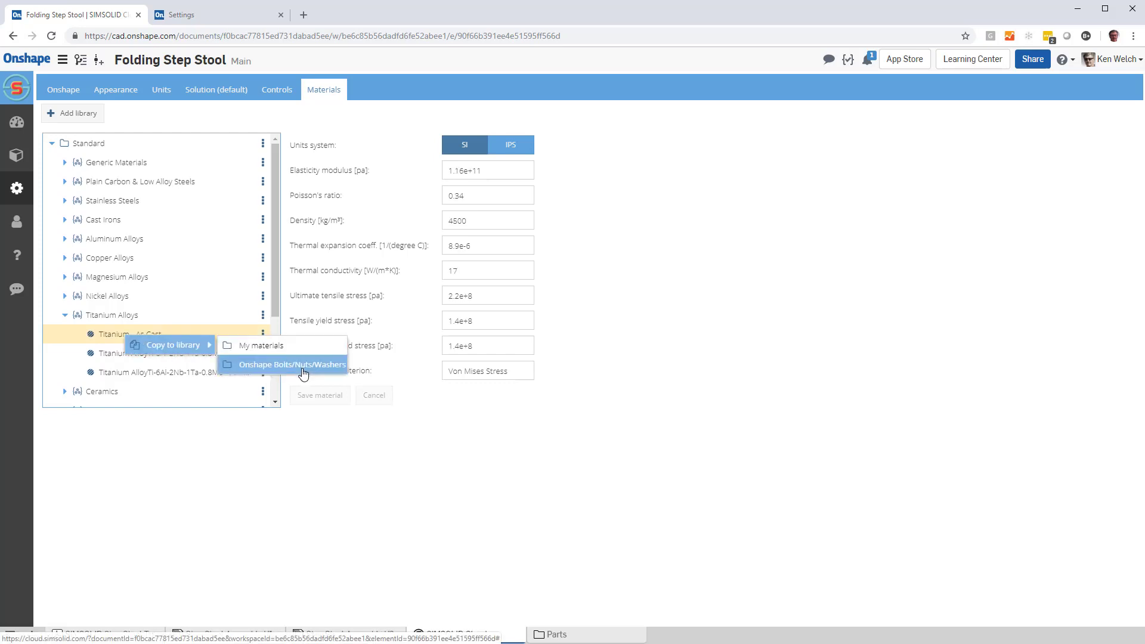
{"action": "left_click", "coordinate": [303, 366]}
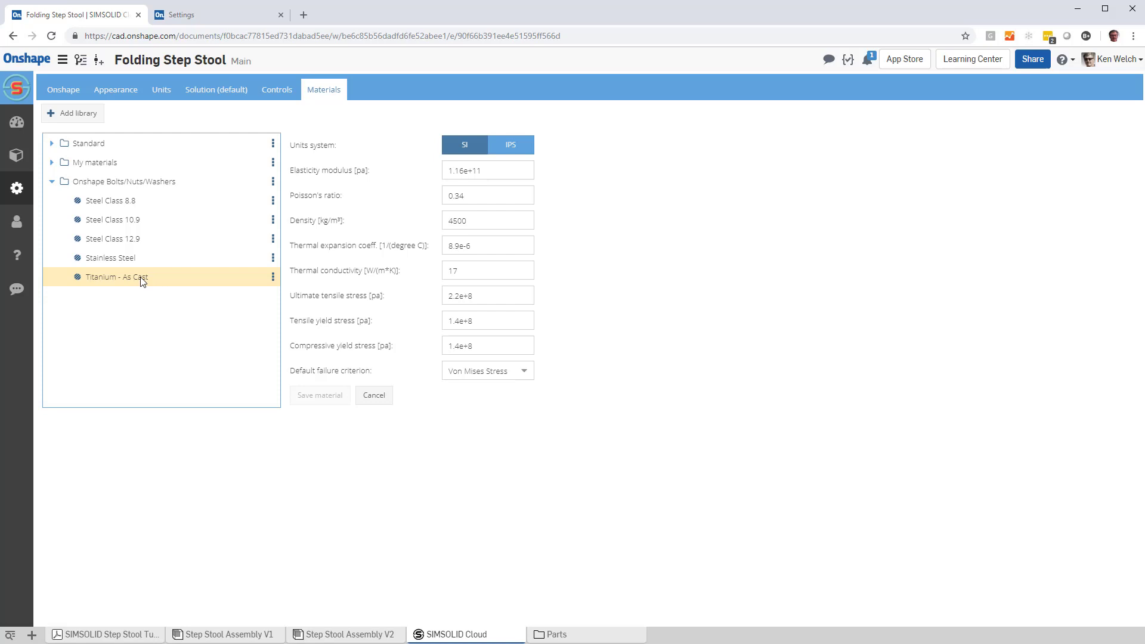
Step: Rename the copied Titanium - As Cast material in the Onshape Bolts/Nuts/Washers library to Titanium Grade 5
{"action": "right_click", "coordinate": [151, 280]}
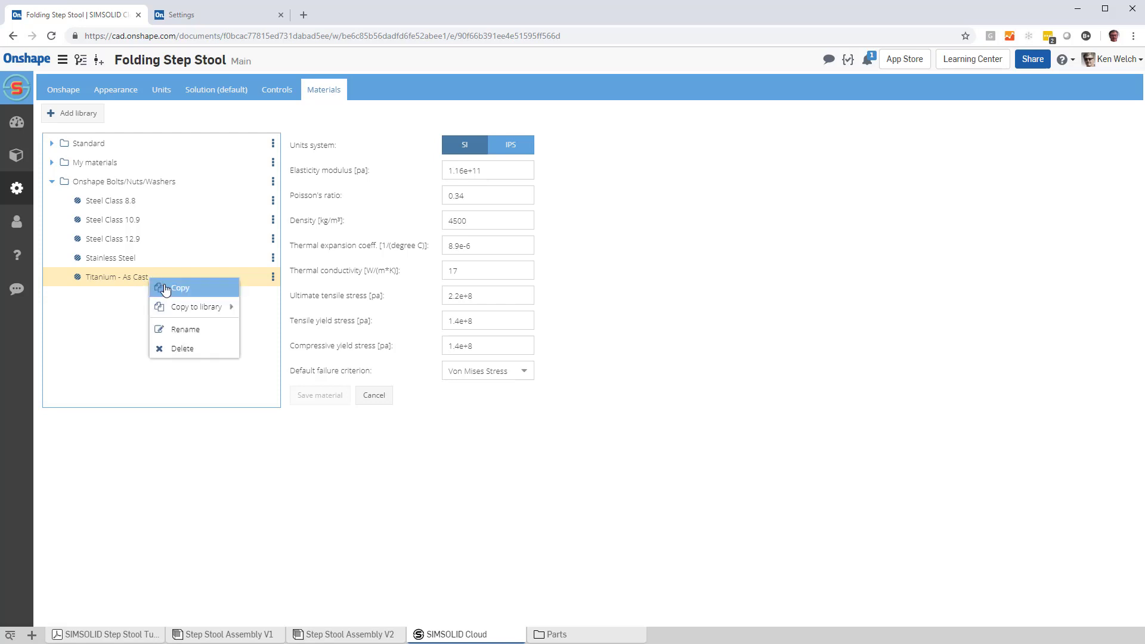
{"action": "left_click", "coordinate": [185, 330]}
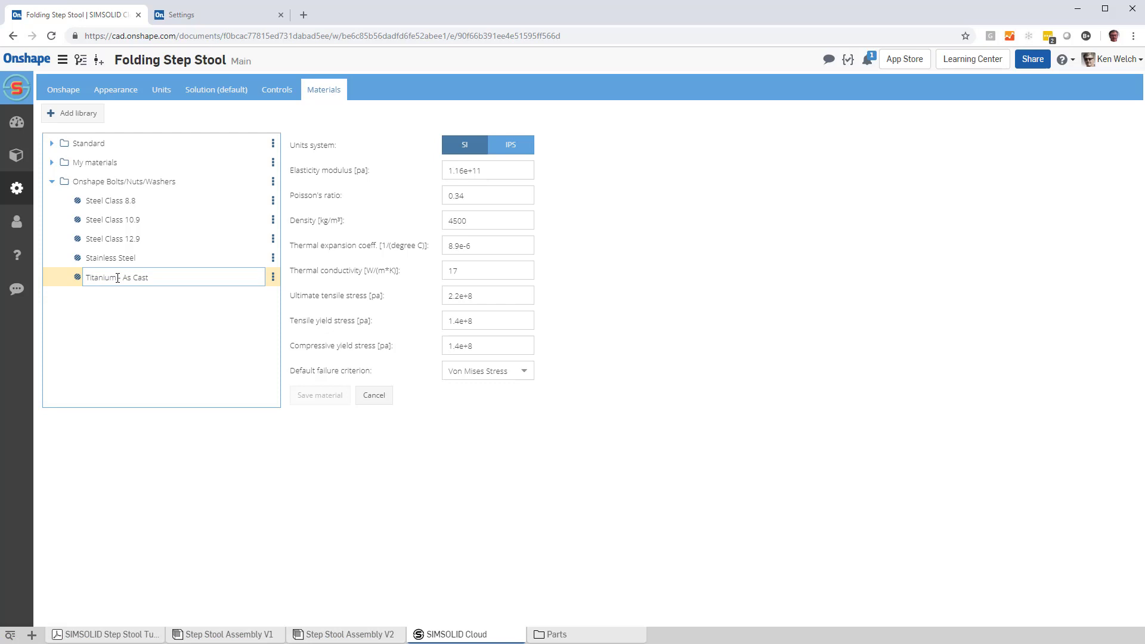
{"action": "left_click_drag", "start_coordinate": [117, 278], "coordinate": [187, 273]}
{"action": "type", "text": "Grade"}
{"action": "key", "text": "Return"}
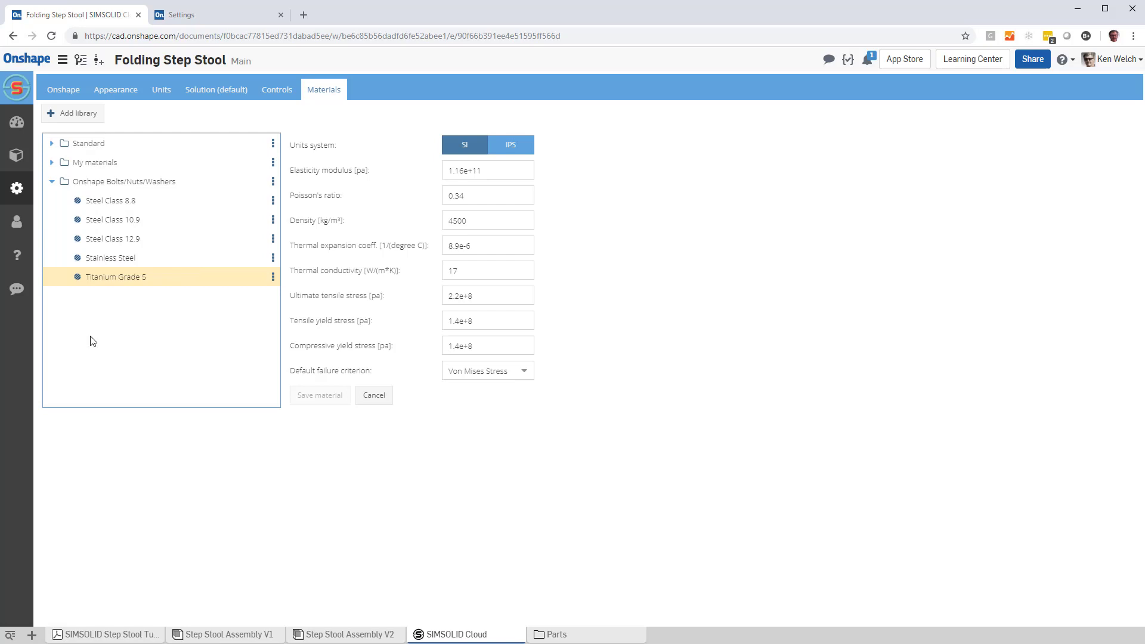